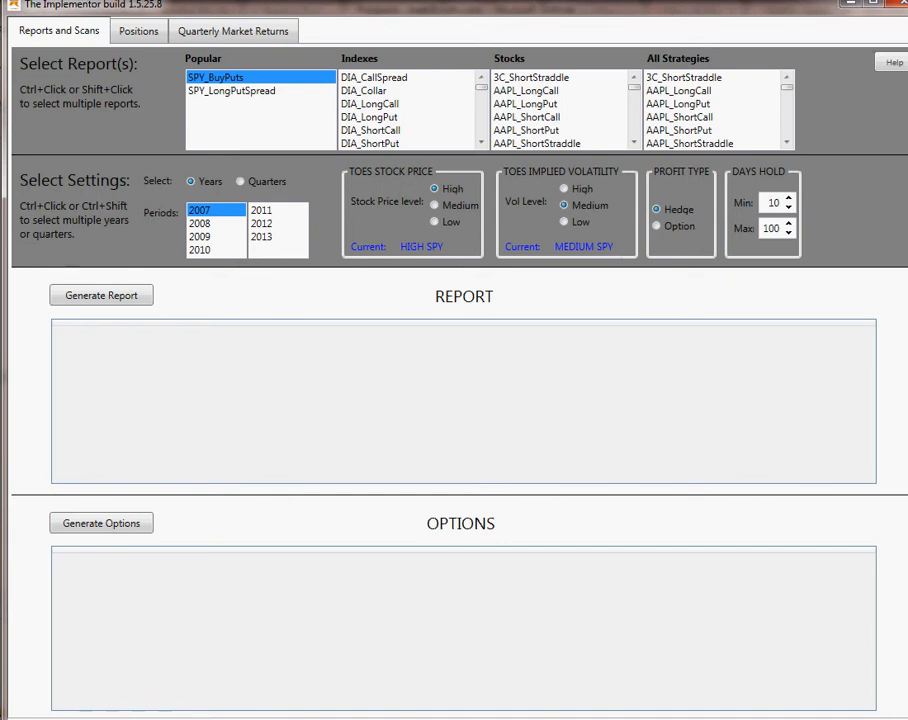
Generate the DIA_ShortCall index report for the year 2007.
left_click(371, 130)
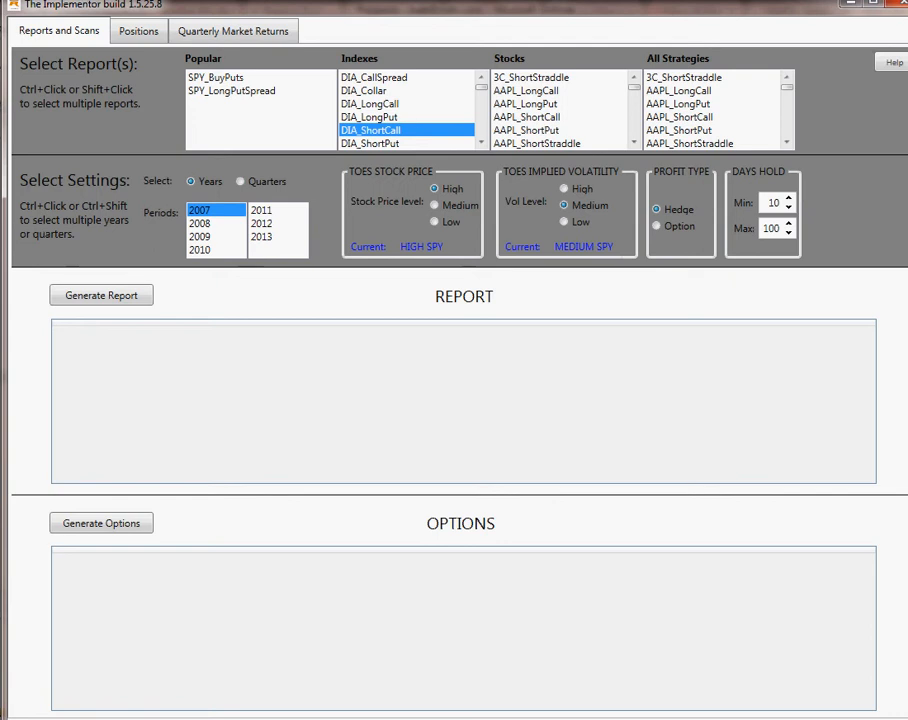
left_click(101, 295)
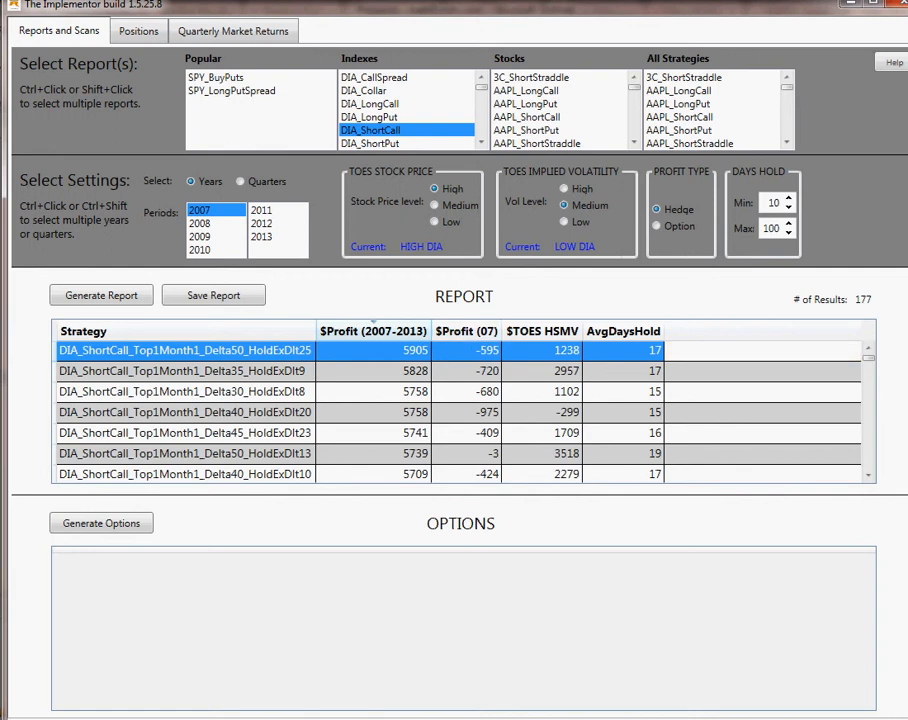
Generate the DIA_ShortCall report for 2012 and sort the strategies by their 2012 profit, highest first.
left_click(263, 224)
left_click(101, 295)
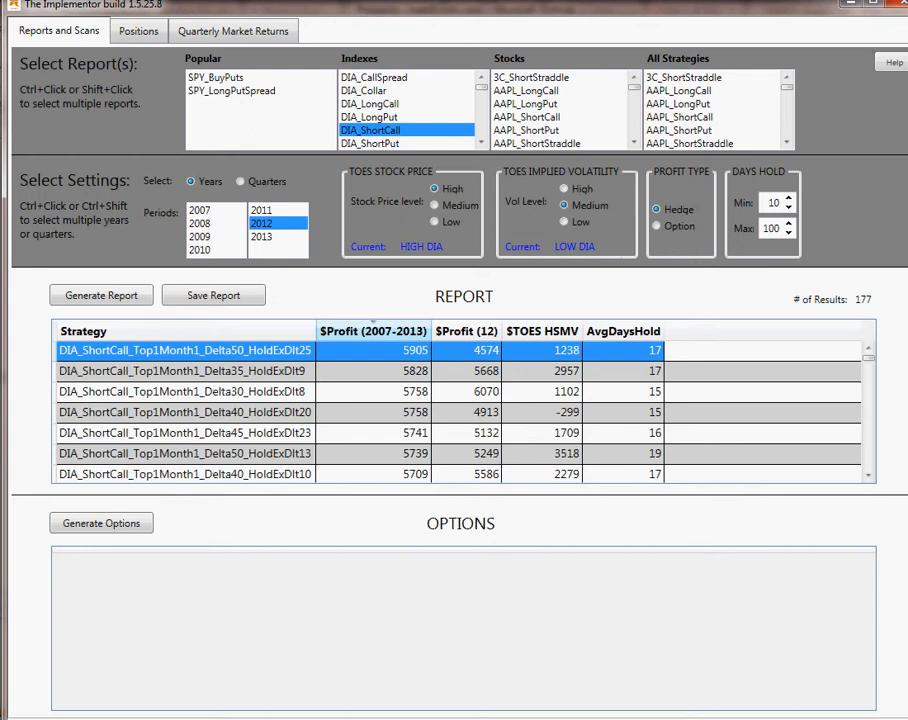
left_click(465, 330)
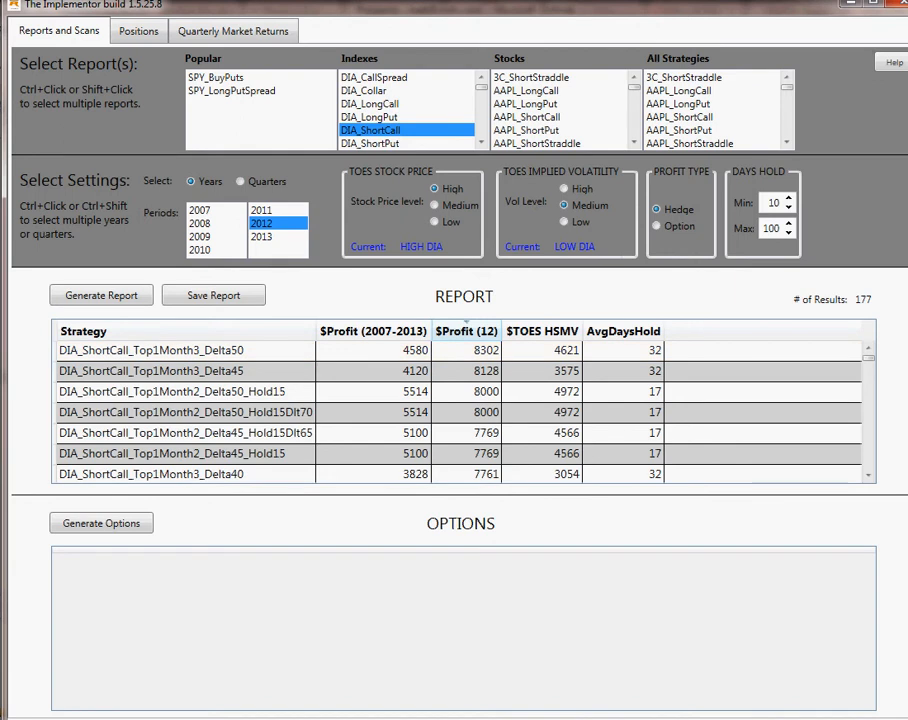
Switch the report periods from years to quarters and show the quarterly market returns for DIA.
left_click(240, 182)
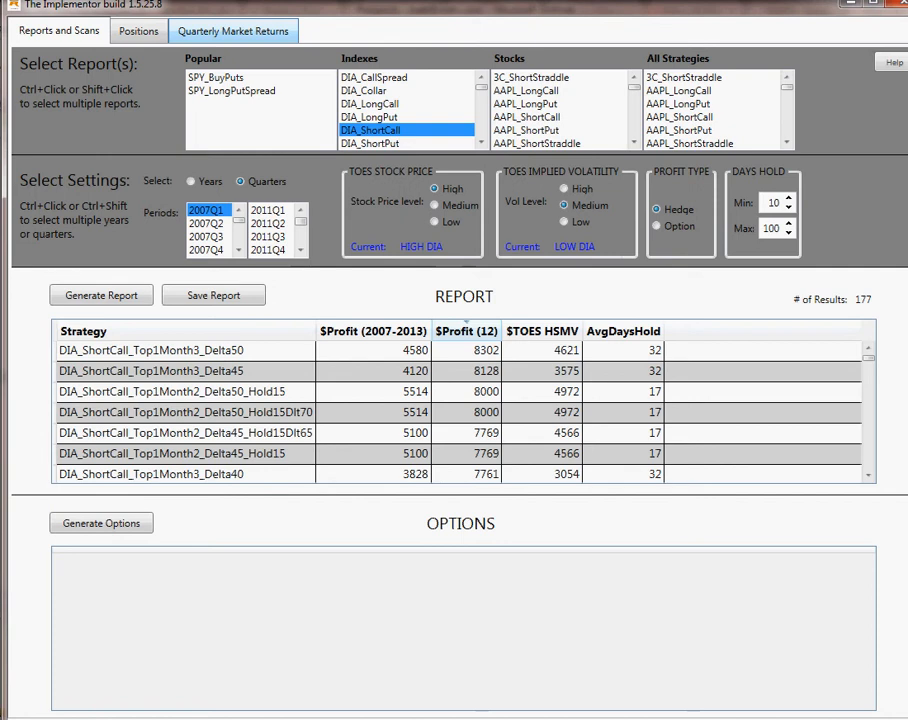
left_click(233, 31)
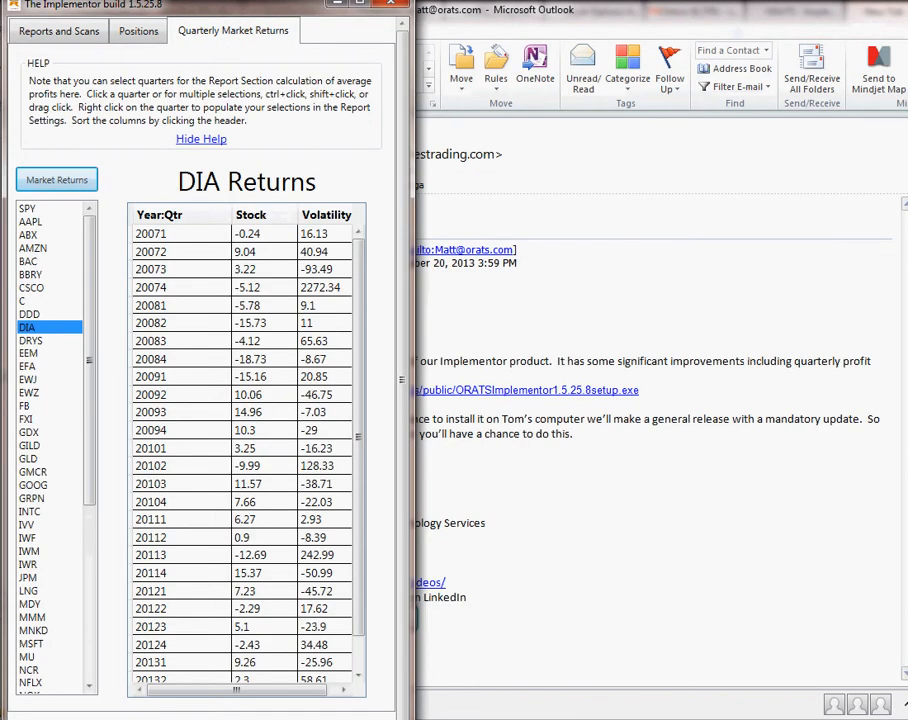
key("alt+Tab")
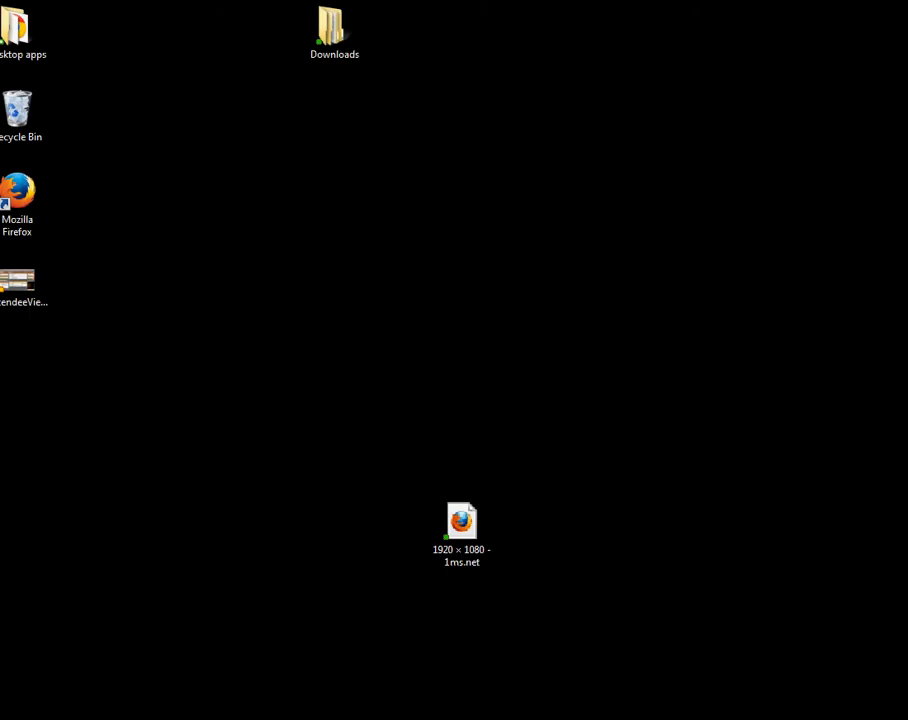
key("alt+Tab")
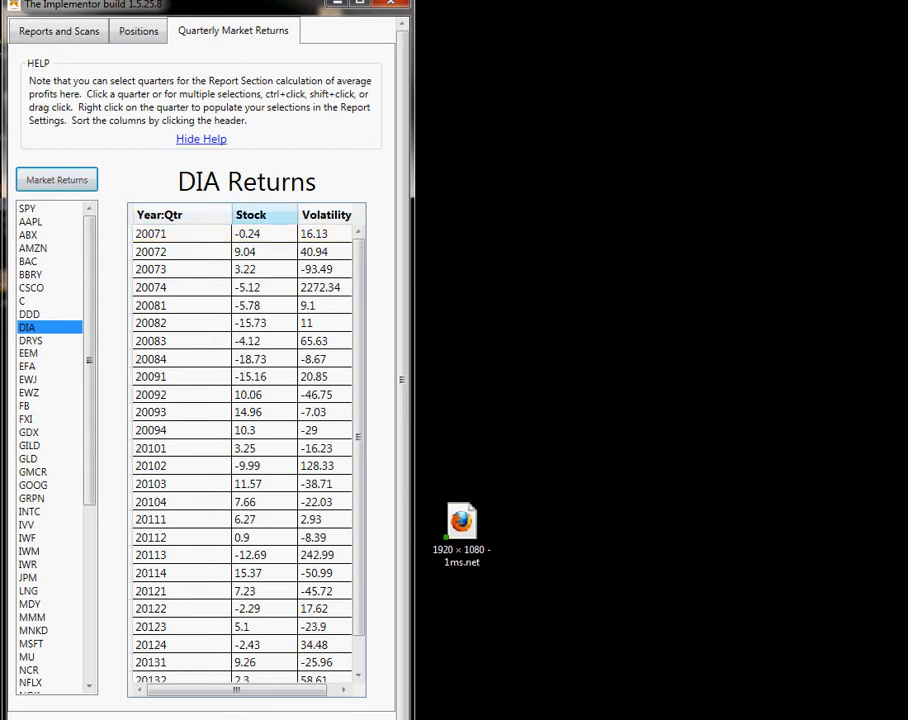
Sort the DIA quarterly returns by stock return, then by volatility change with the largest increase first.
left_click(251, 214)
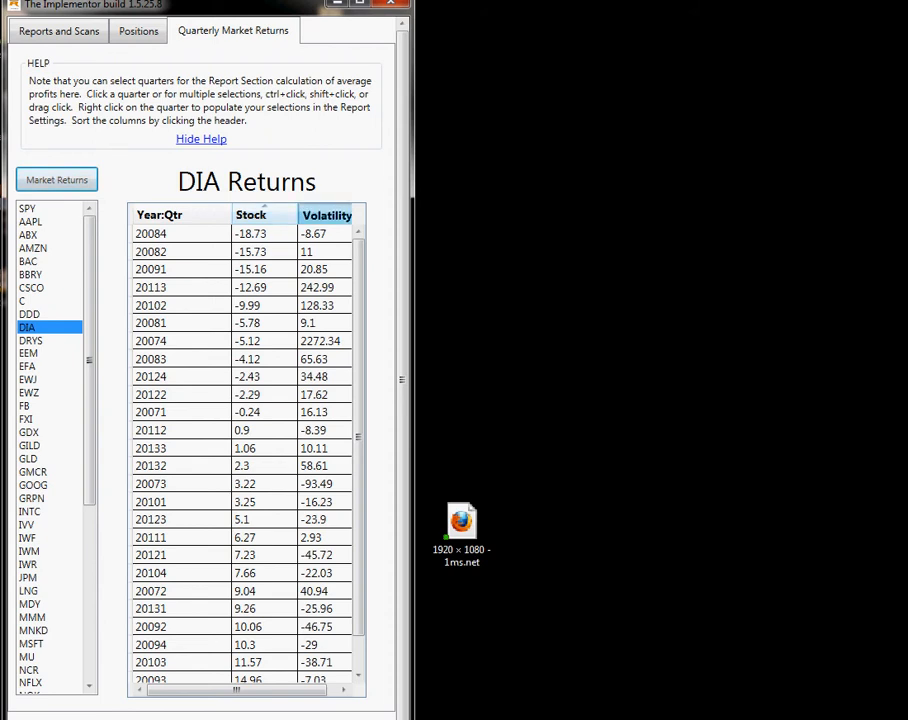
left_click(331, 205)
left_click(326, 214)
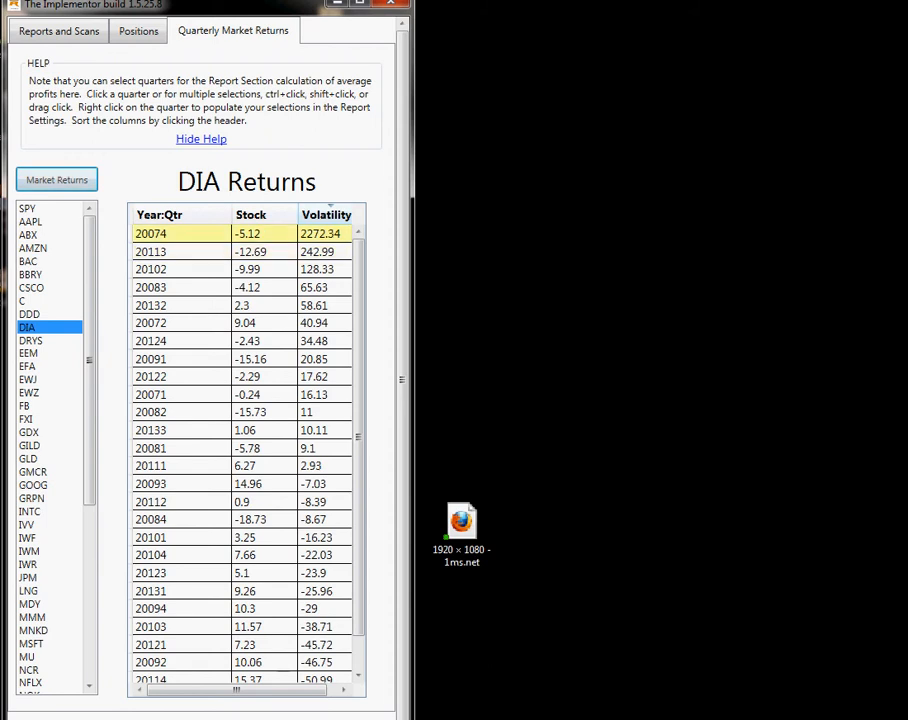
Populate the report settings with the eight DIA quarters that had the largest volatility increases, from 20074 through 20091.
left_click_drag(180, 233, 180, 359)
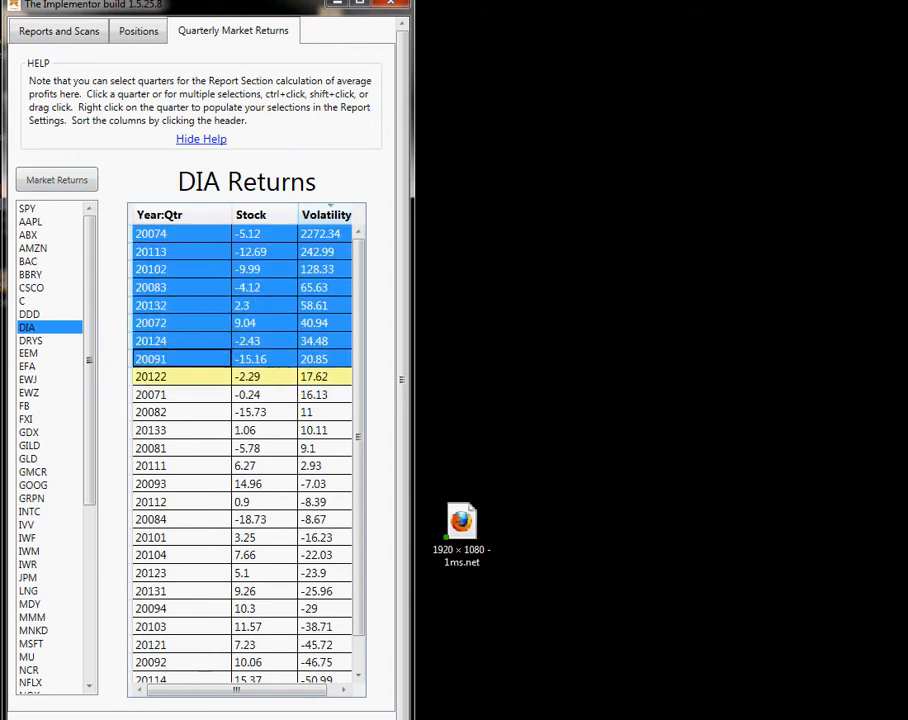
right_click(184, 301)
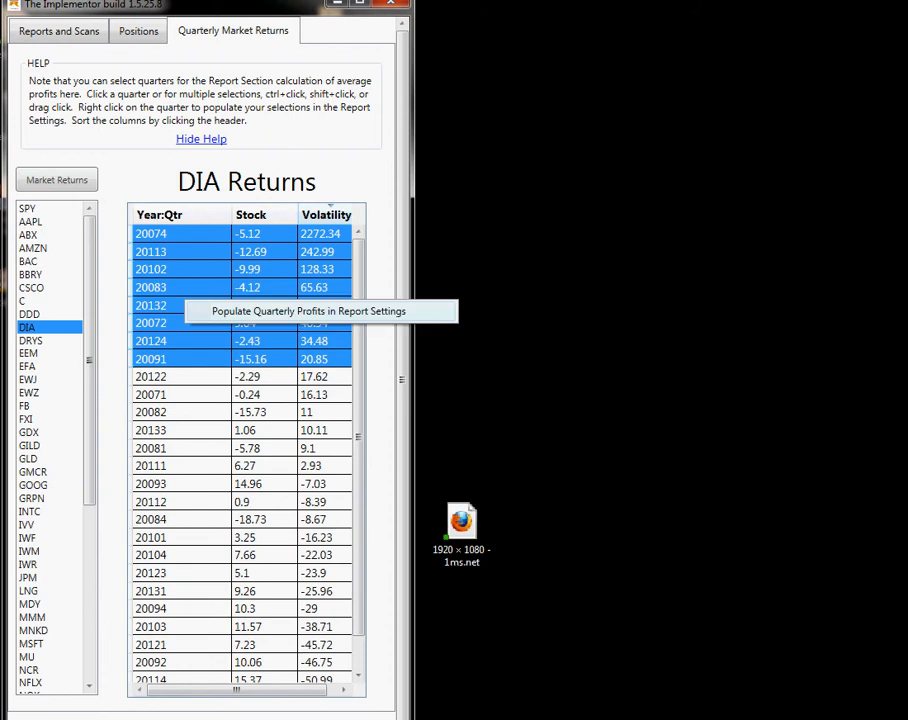
left_click(222, 311)
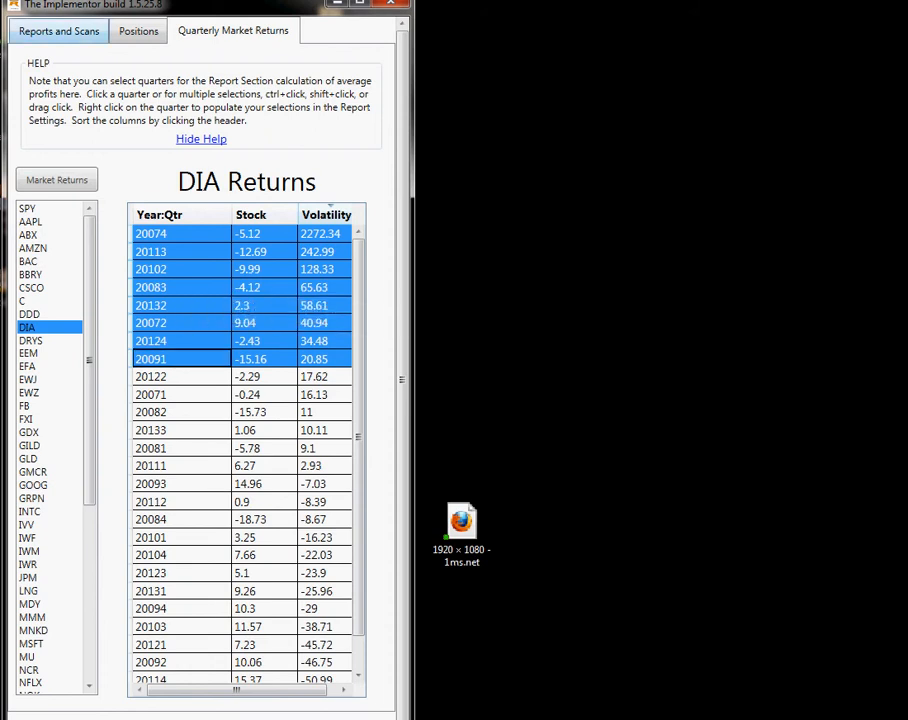
Generate the DIA_ShortCall report for the populated quarters and sort it by those quarters' profit, highest first.
left_click(59, 31)
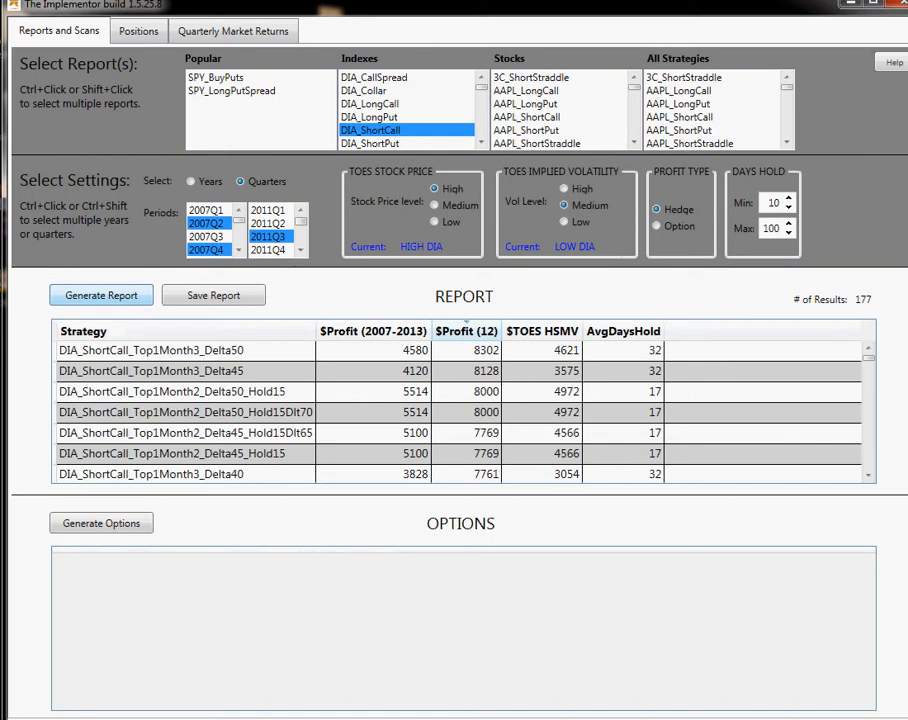
left_click(101, 295)
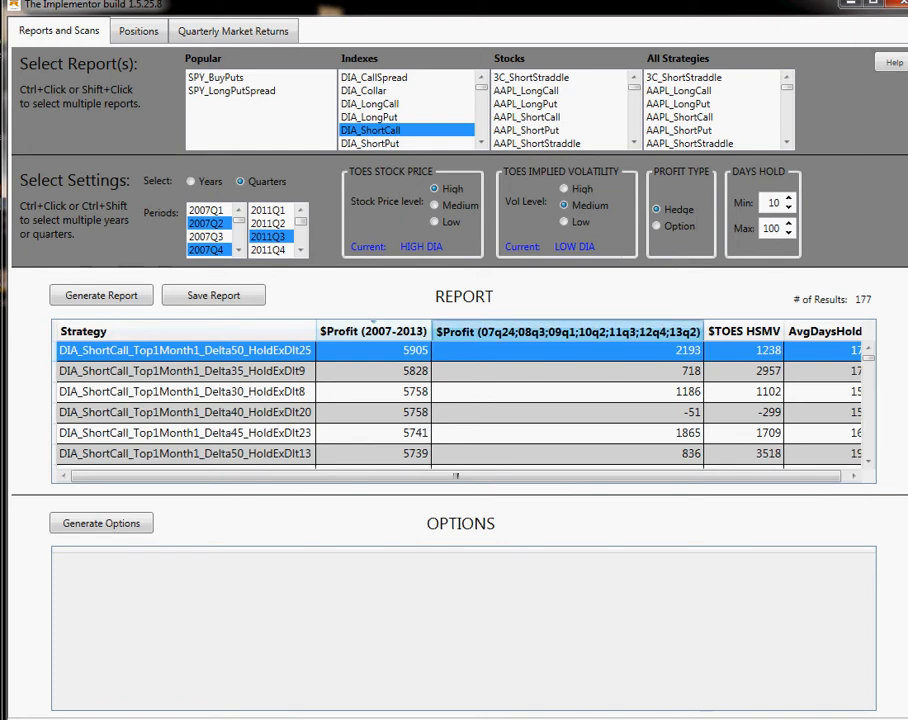
left_click(567, 322)
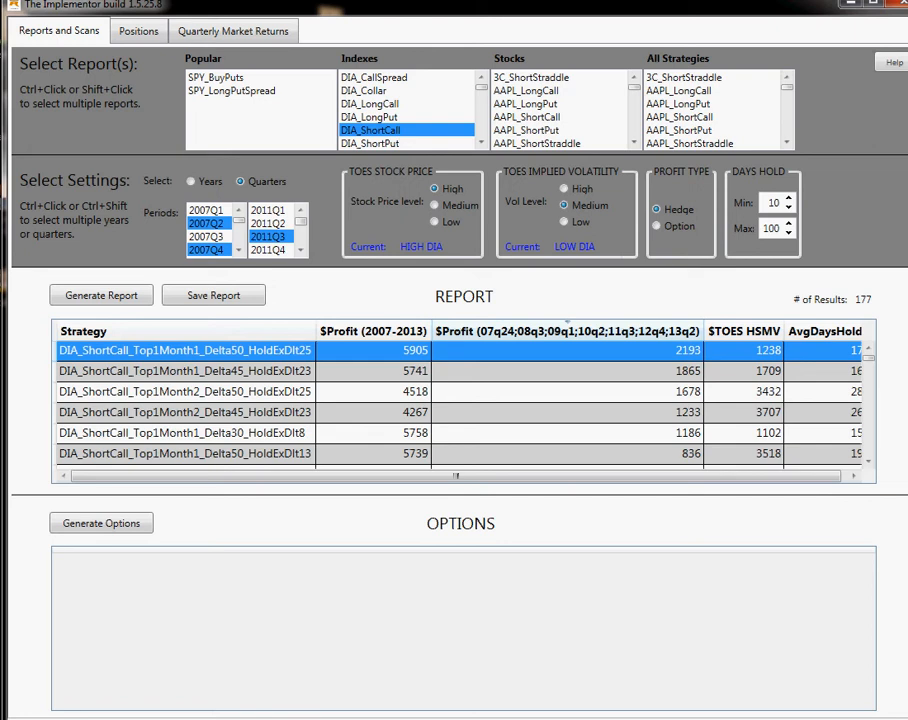
Regenerate the report with a Low TOES implied volatility level and sort it by $TOES HSLV, highest first.
left_click(563, 221)
left_click(101, 295)
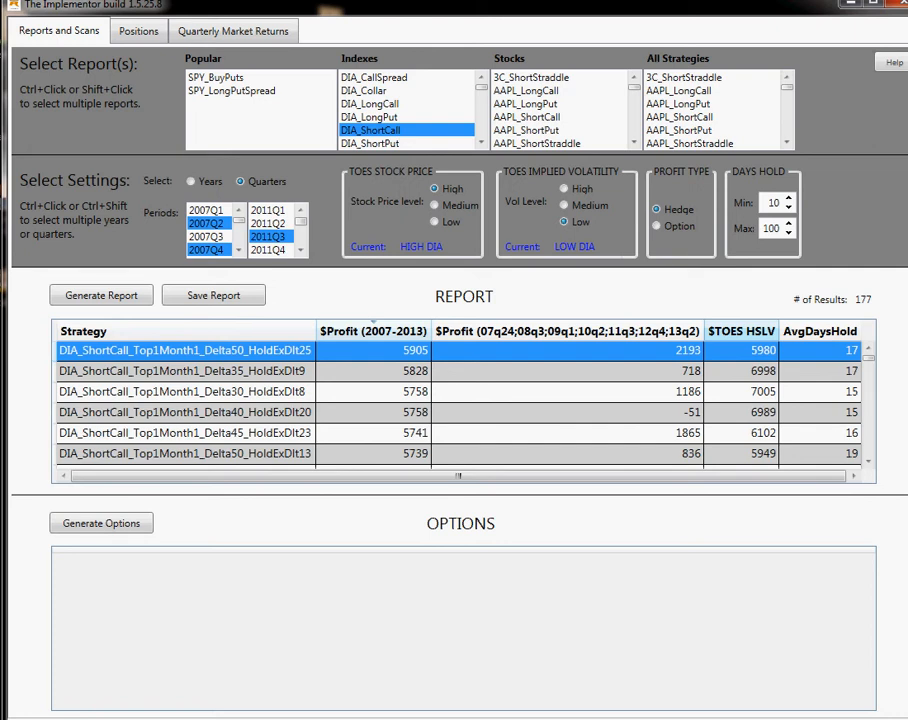
left_click(741, 331)
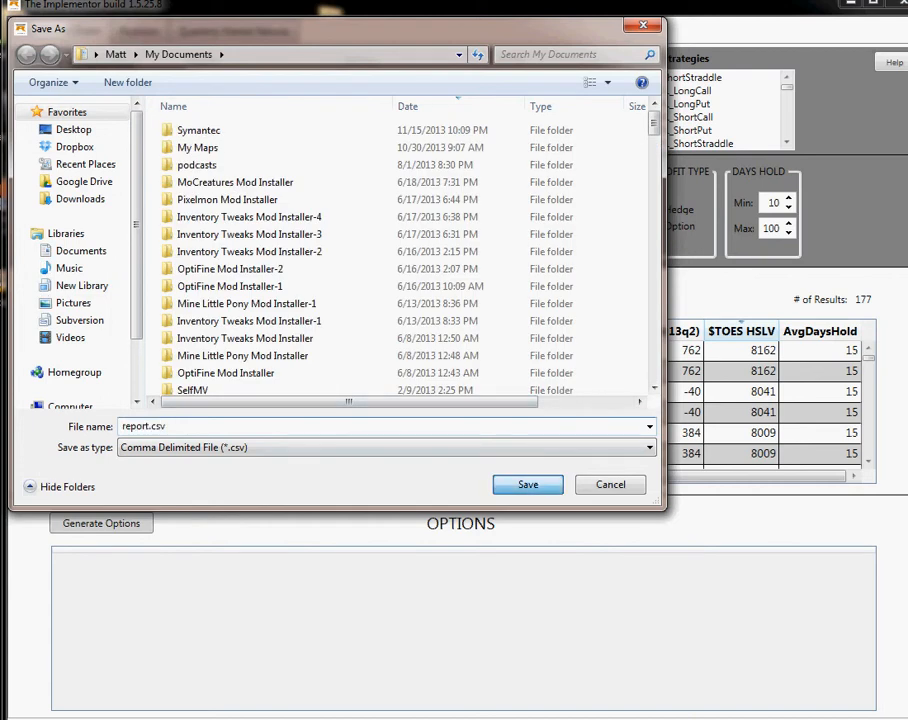
Save the report as the comma-delimited file report.csv in My Documents, replacing the existing file.
key("Return")
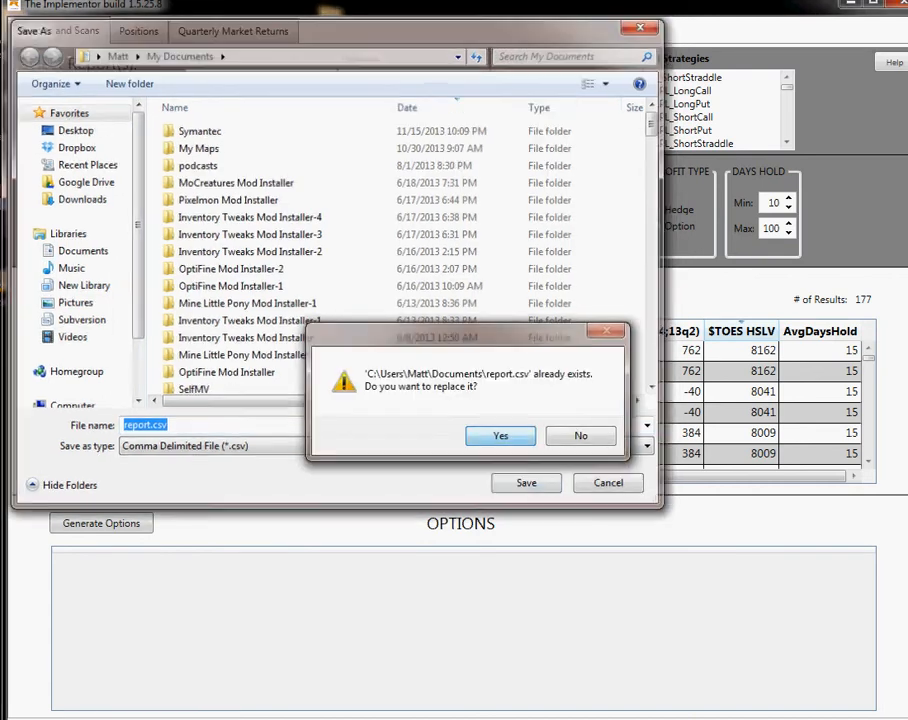
key("Return")
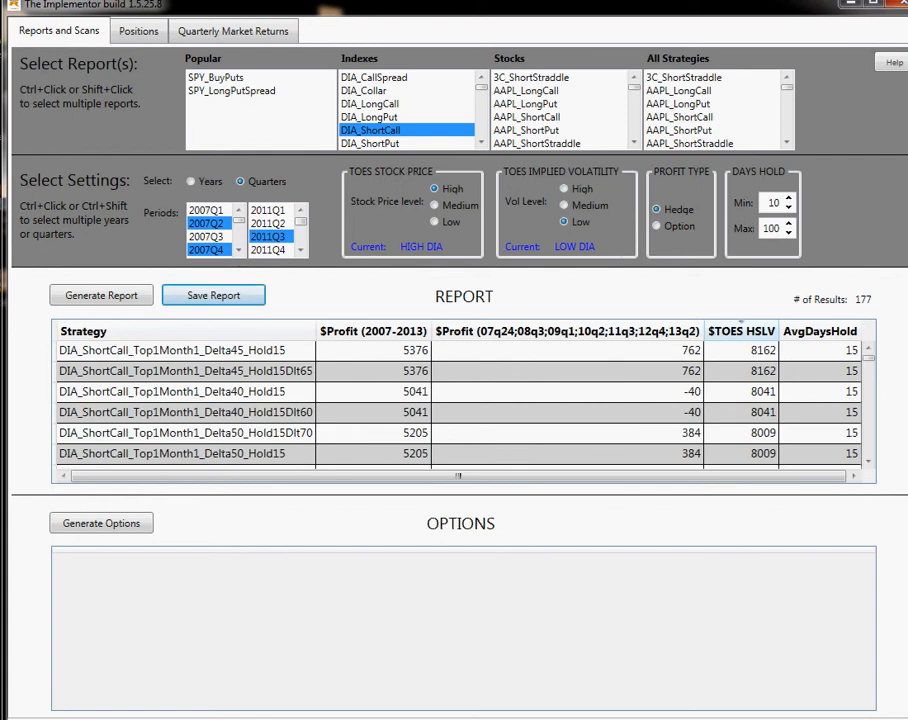
Regenerate the report with Medium implied volatility, sorting by $TOES HSMV and then by the selected quarters' profit, highest first.
left_click(564, 205)
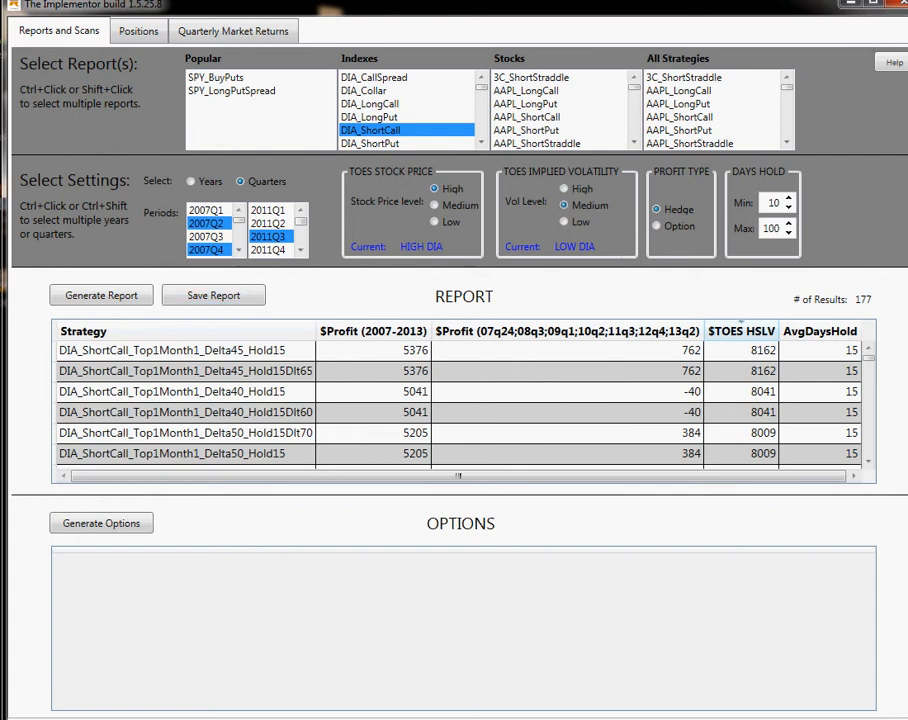
left_click(101, 295)
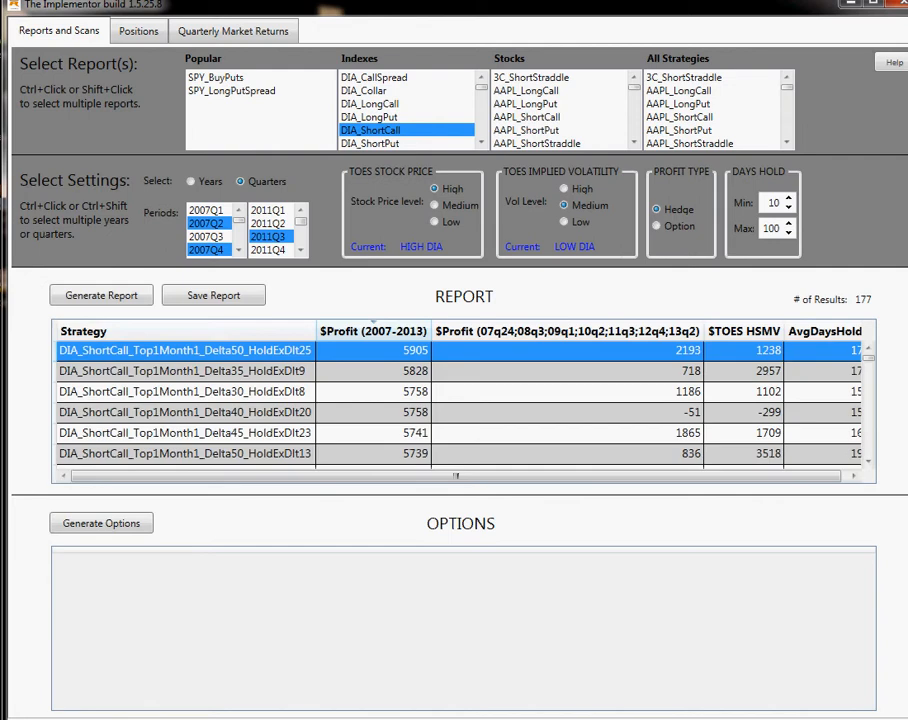
left_click(748, 331)
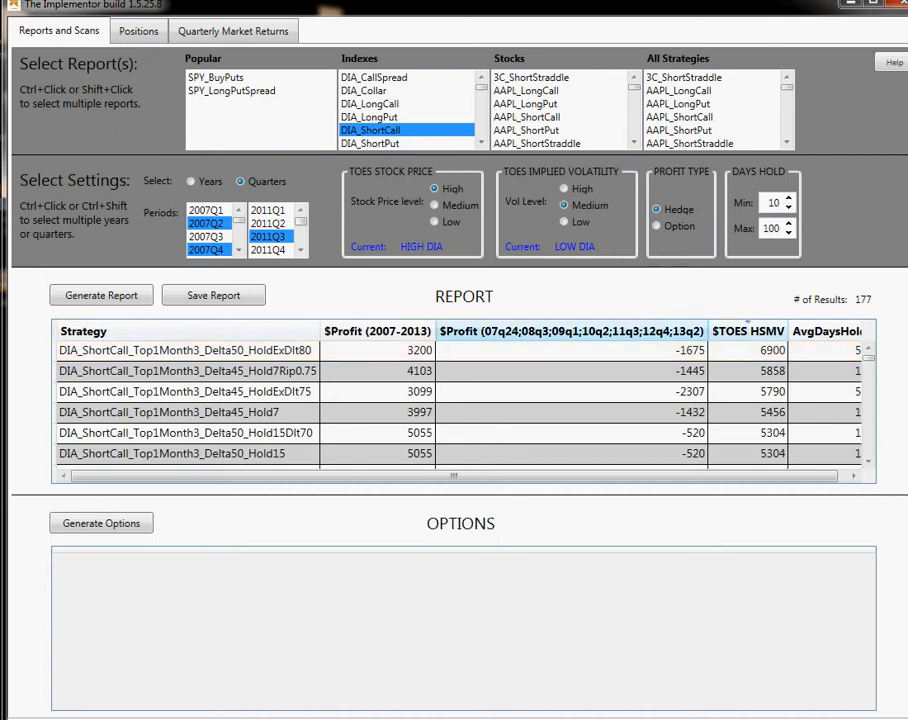
left_click(570, 331)
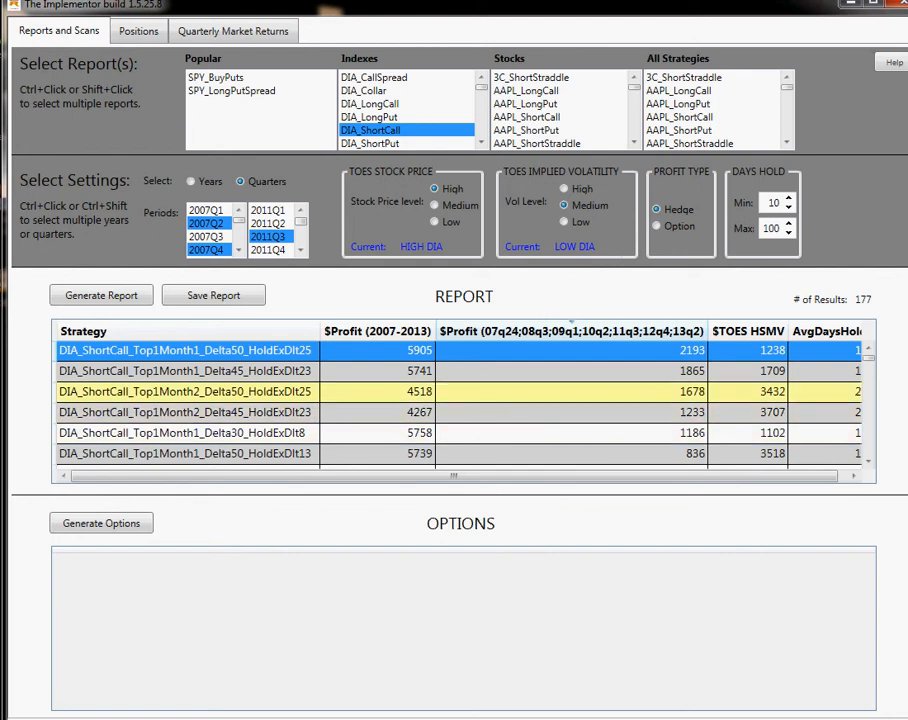
Graph the profits of the DIA_ShortCall_Top1Month2_Delta50_HoldExDlt25 strategy.
left_click(186, 392)
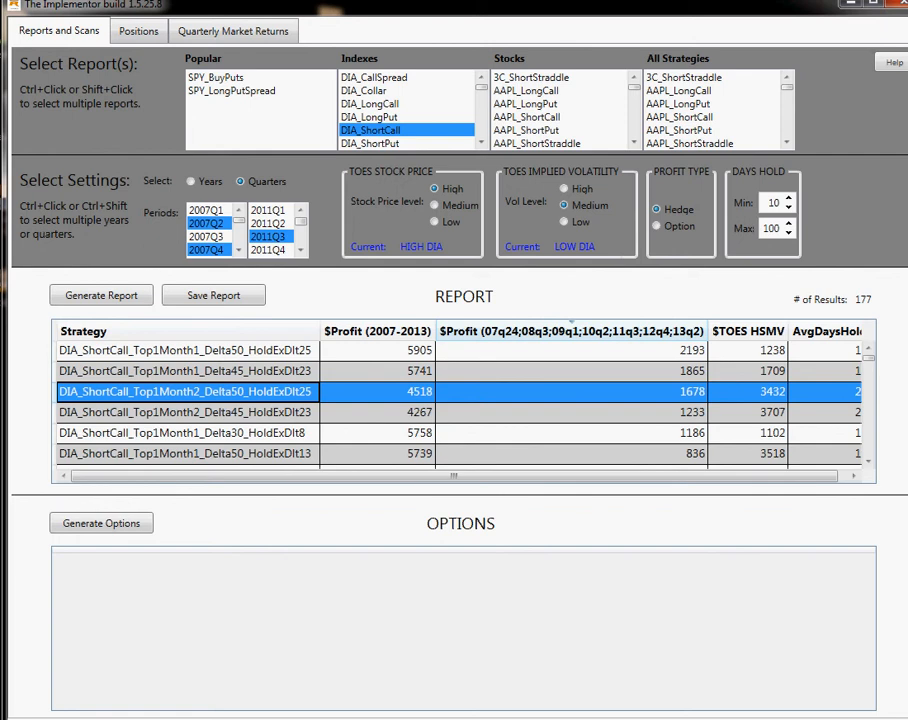
right_click(256, 393)
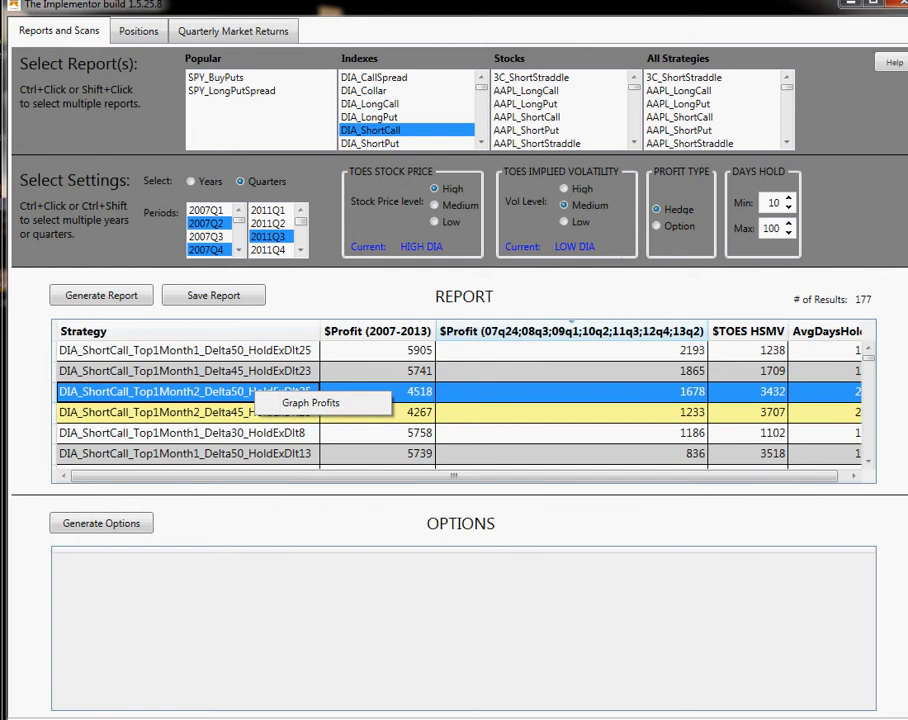
left_click(311, 403)
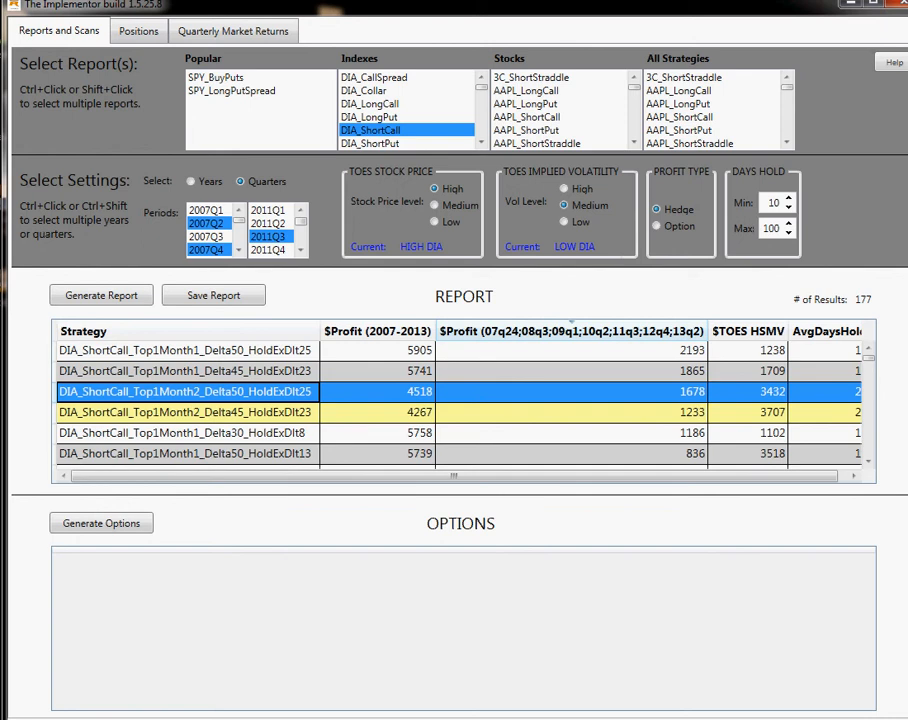
double_click(186, 392)
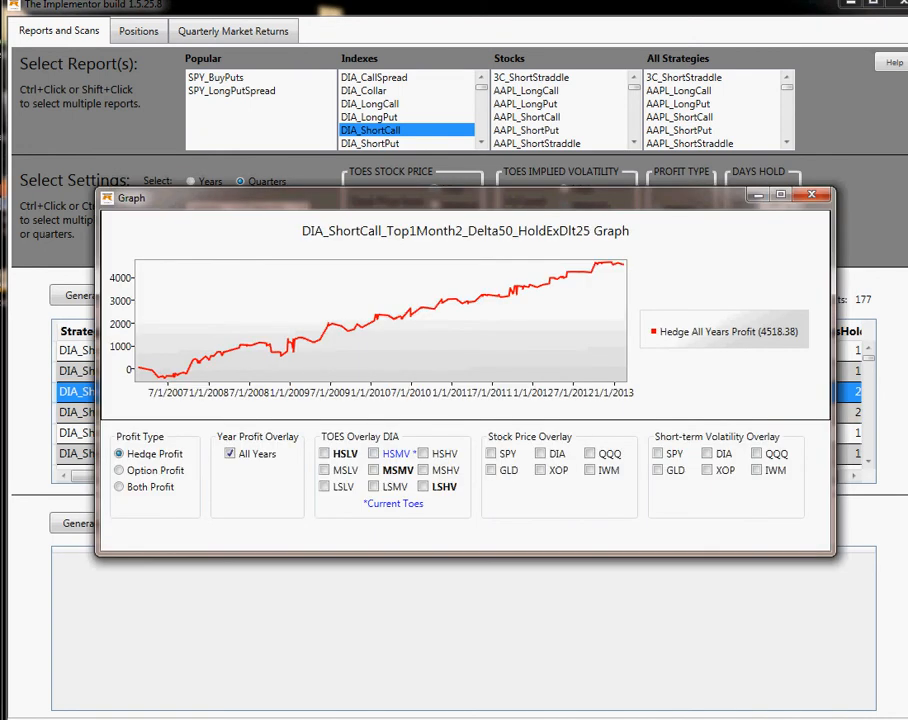
Reposition and enlarge the graph window so the chart and its overlay options nearly fill the screen.
left_click(781, 195)
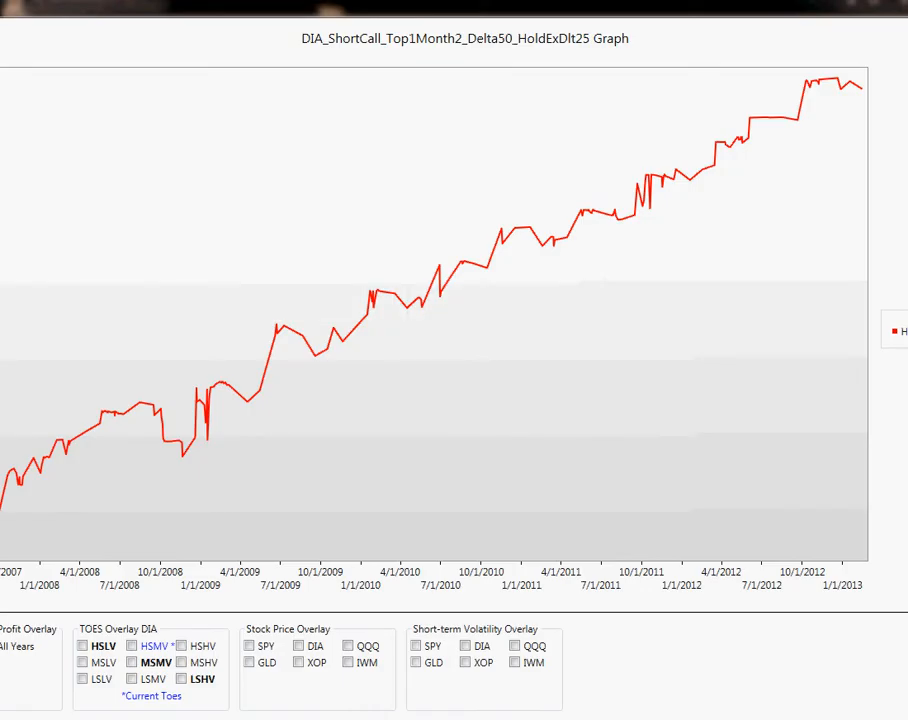
left_click(903, 5)
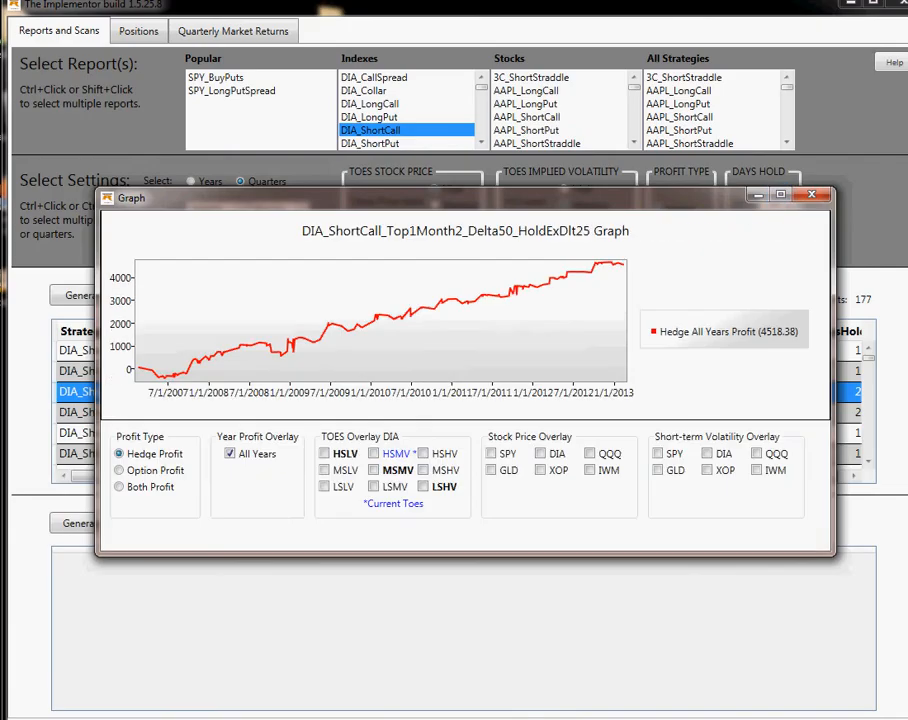
left_click_drag(560, 198, 462, 11)
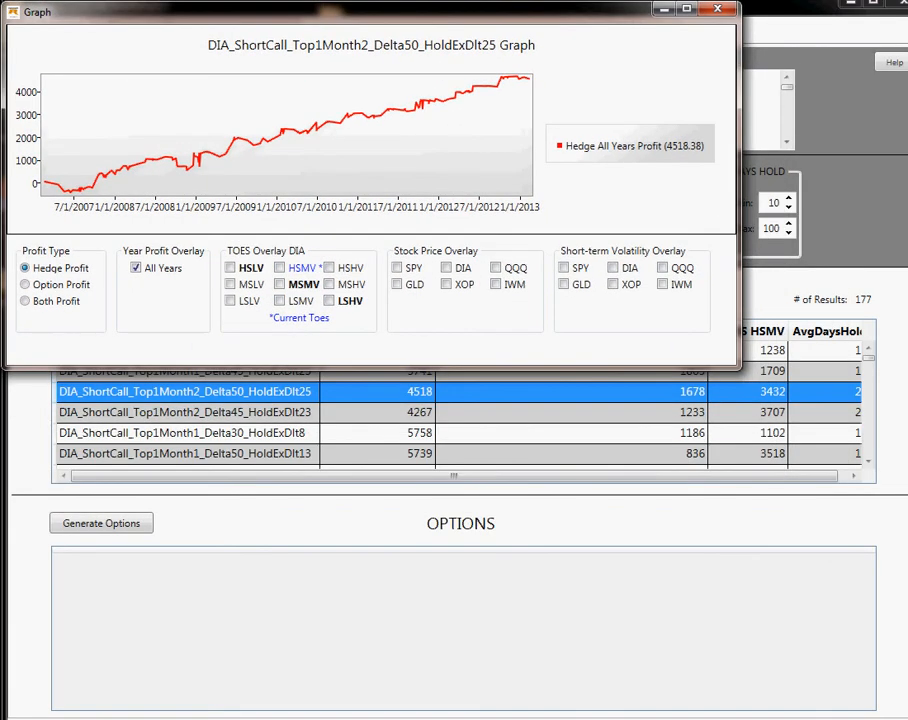
left_click_drag(740, 369, 907, 700)
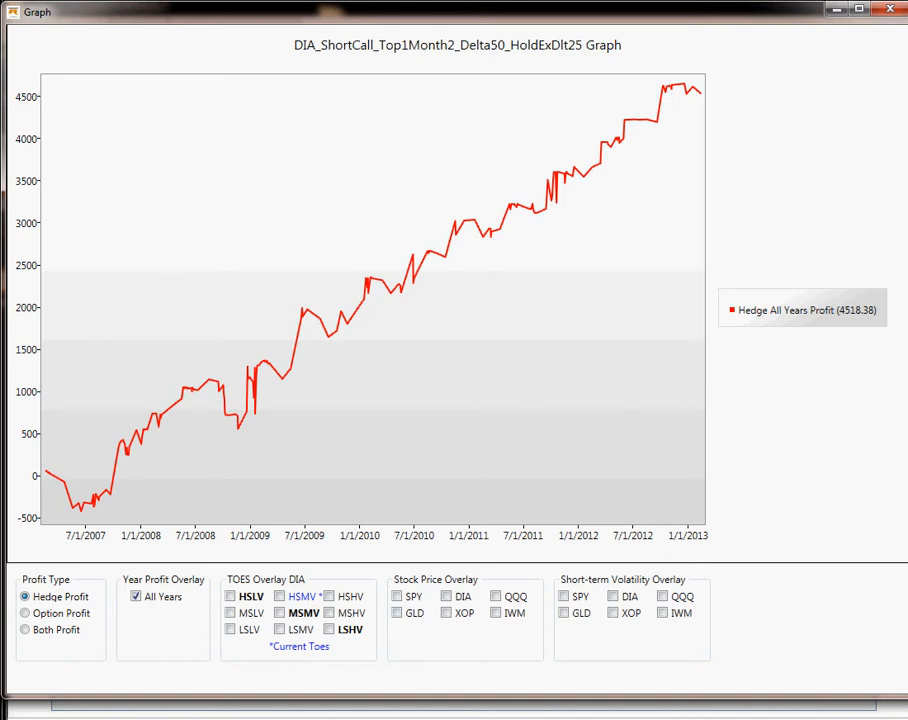
Overlay the DIA stock price and the HSLV TOES profit on the graph, then remove the DIA price overlay.
left_click(446, 596)
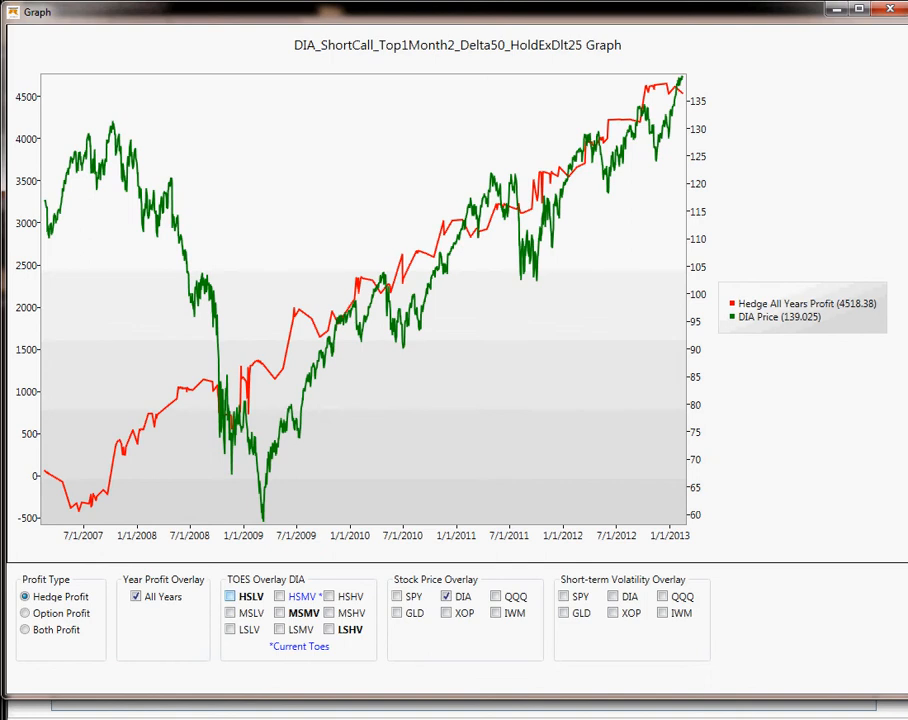
left_click(231, 596)
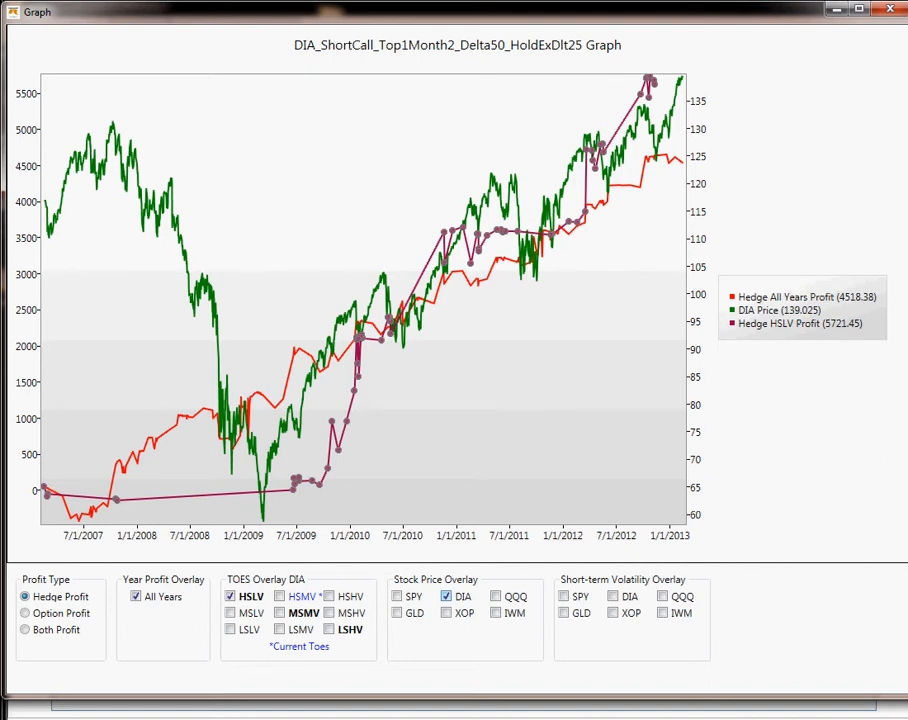
left_click(446, 596)
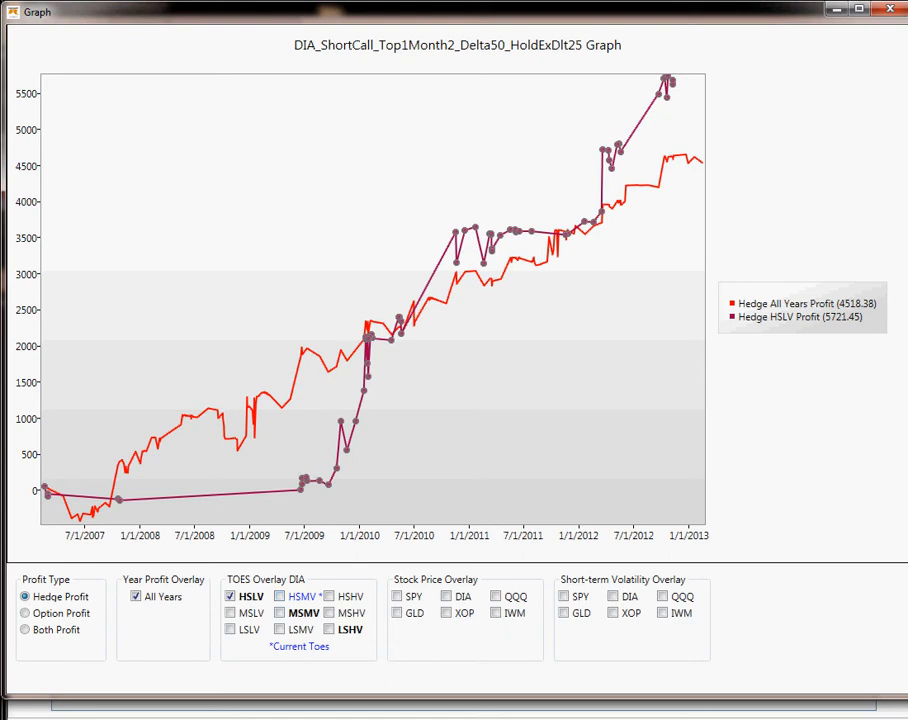
Overlay the HSMV TOES profit on the strategy graph, then close the graph window.
left_click(279, 596)
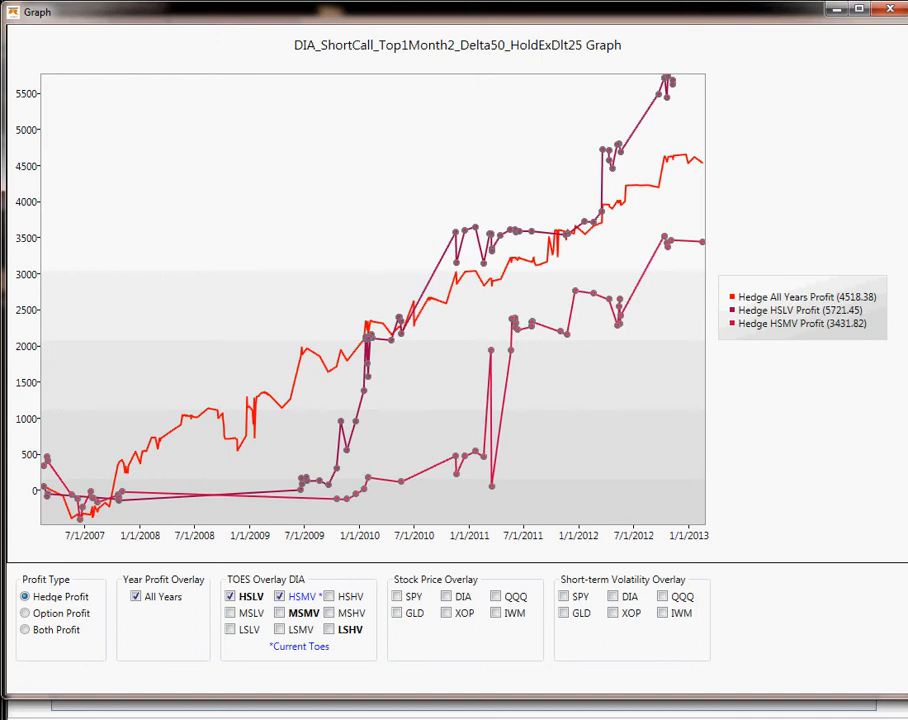
left_click(889, 9)
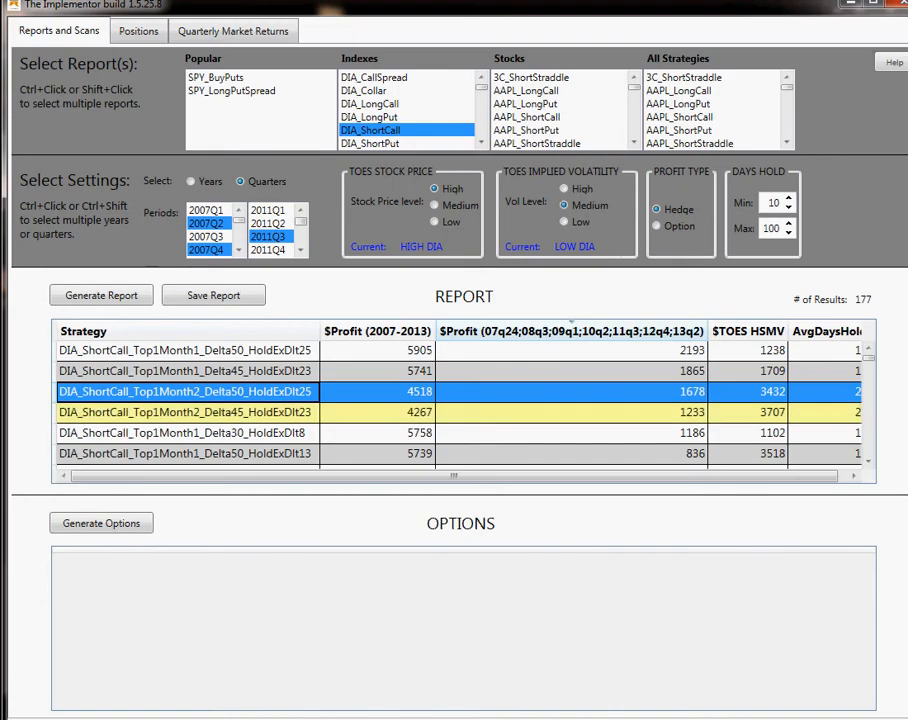
Generate the options for the selected DIA_ShortCall_Top1Month2_Delta50_HoldExDlt25 strategy and save them as a CSV file under the suggested name.
left_click(101, 523)
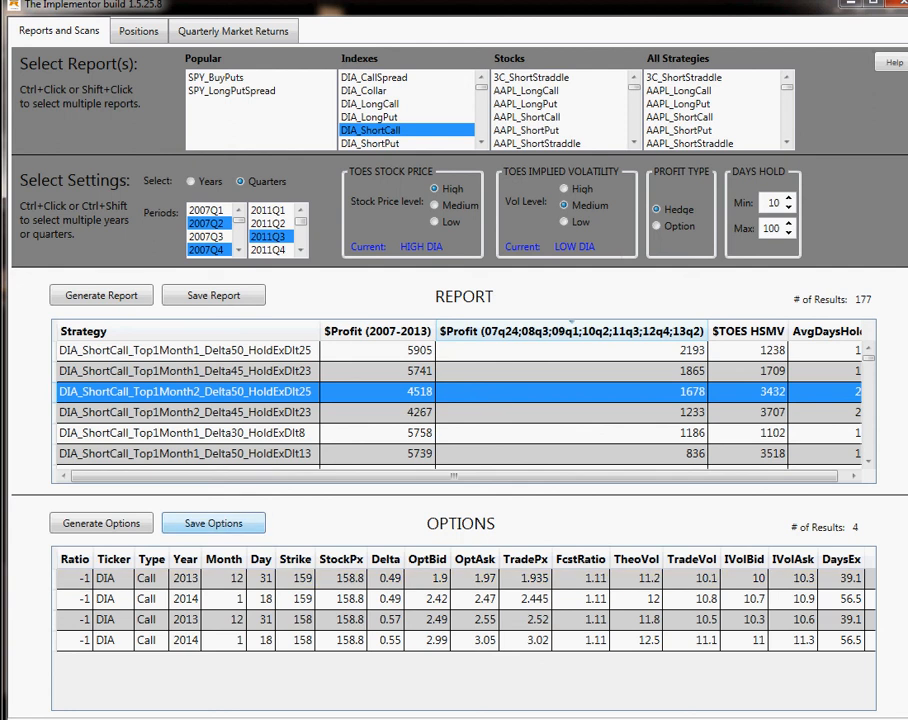
left_click(213, 523)
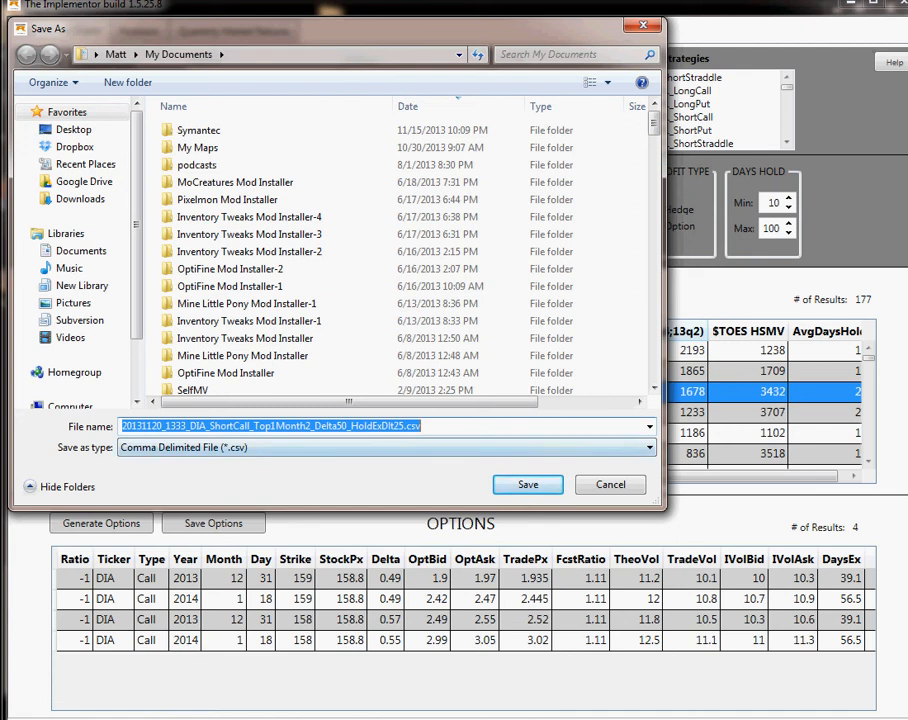
key("Return")
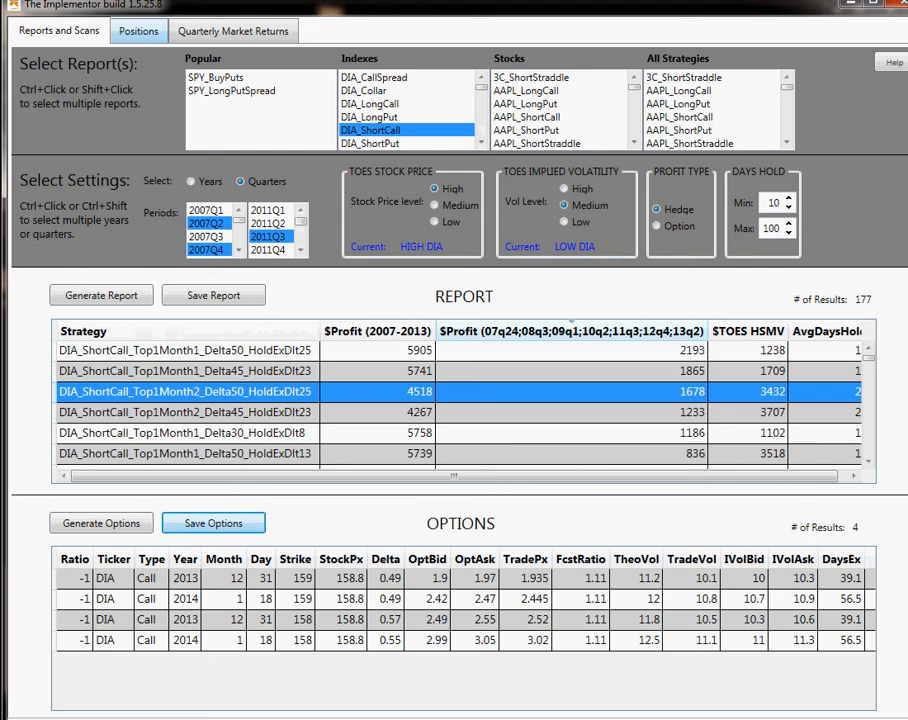
Load the saved 20131120_1333_DIA_ShortCall_Top1Month2 options CSV file from My Documents as the position file.
left_click(138, 31)
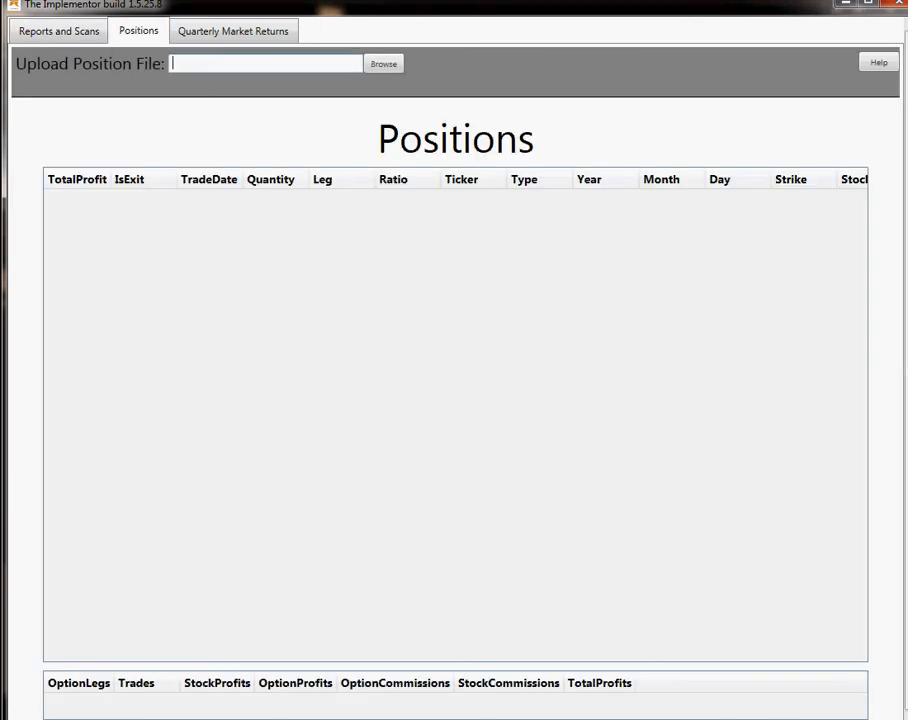
left_click(384, 63)
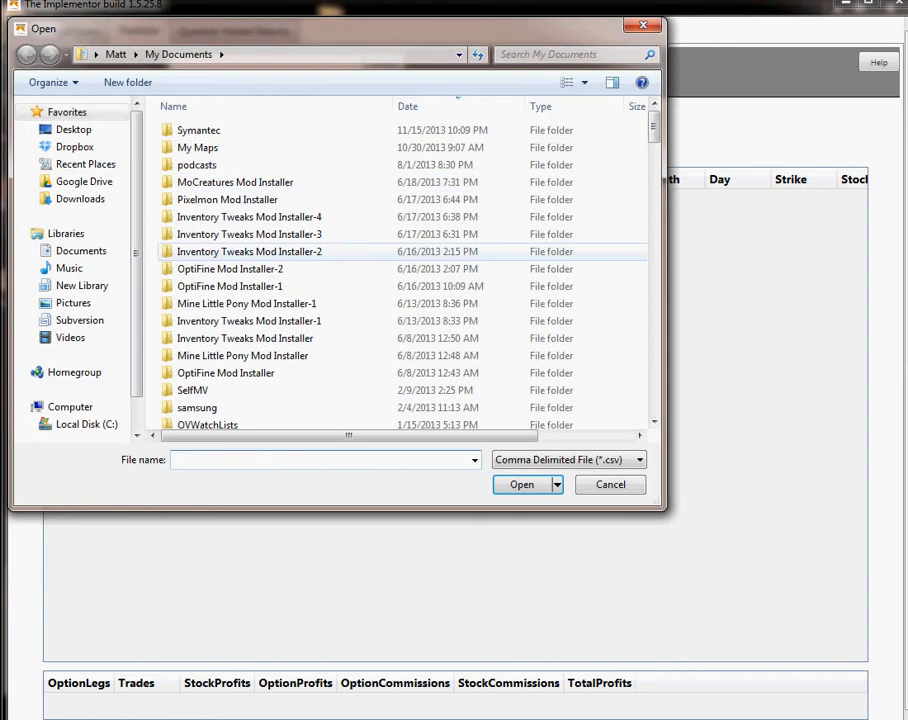
scroll(300, 380, "down", 3)
scroll(400, 270, "down", 20)
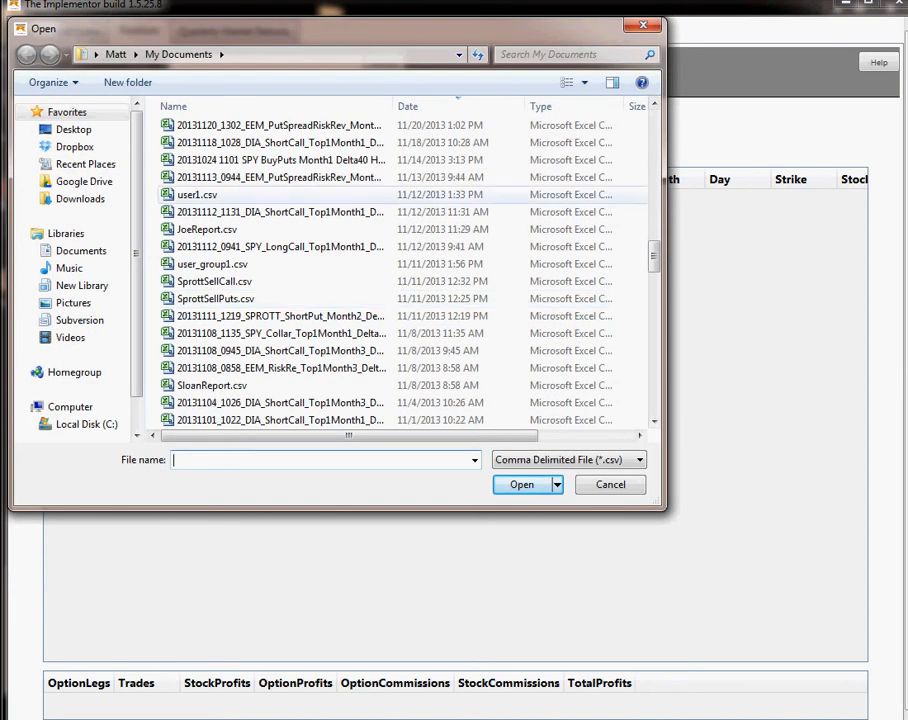
scroll(280, 200, "up", 1)
scroll(280, 142, "up", 1)
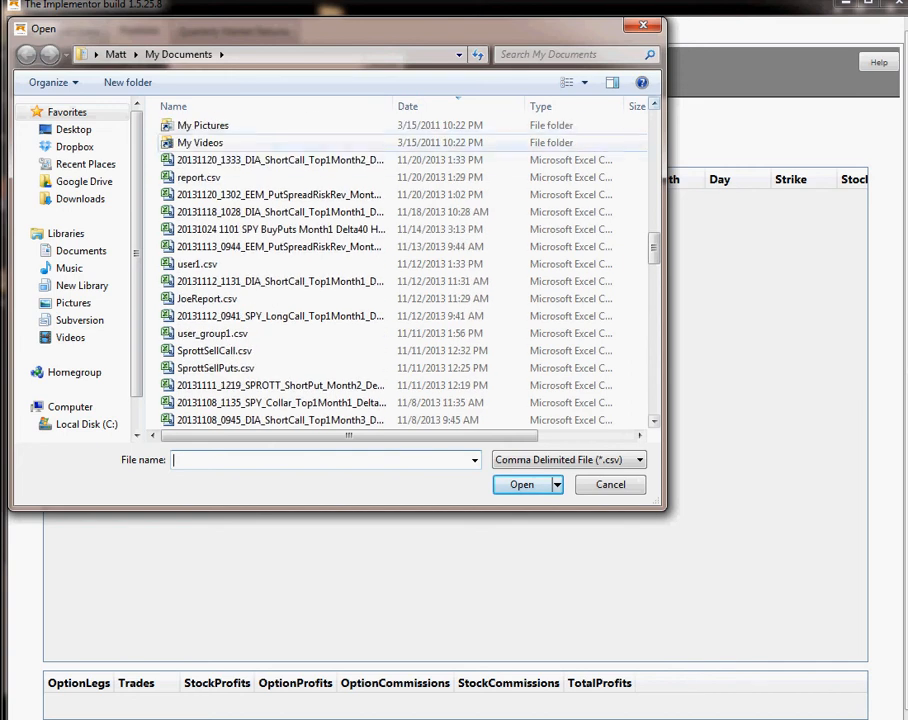
double_click(280, 160)
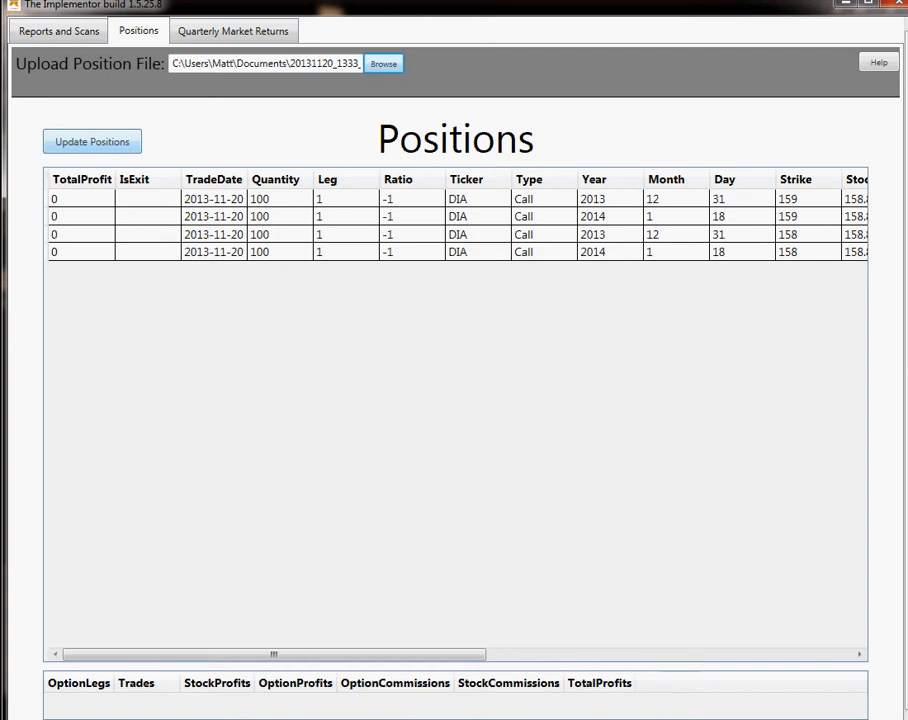
Update the loaded positions and view the exit criteria of the first DIA call, then return to the strategy reports.
left_click(92, 141)
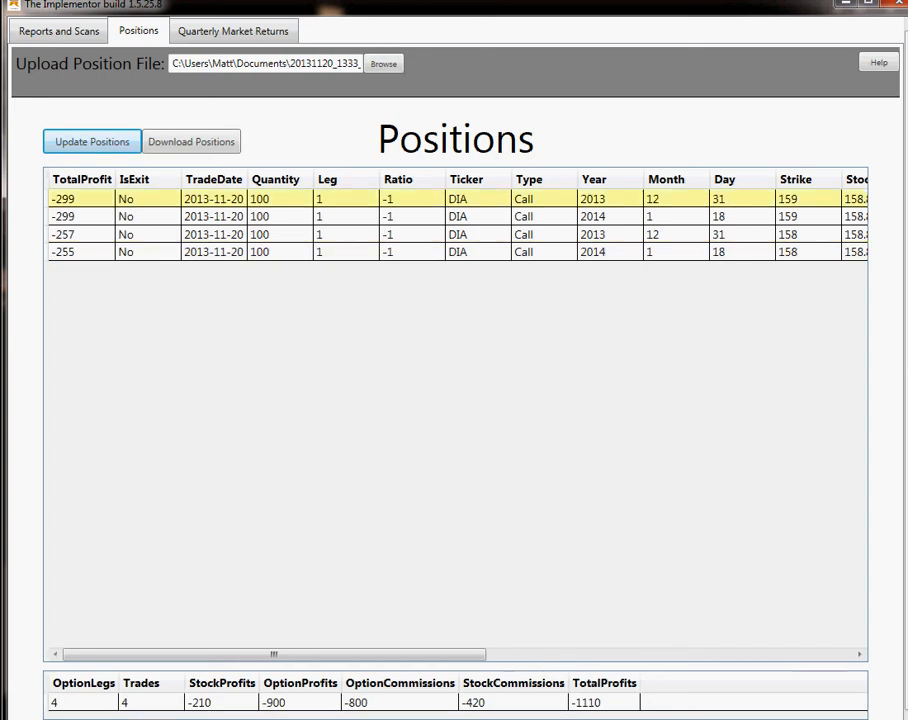
left_click(147, 199)
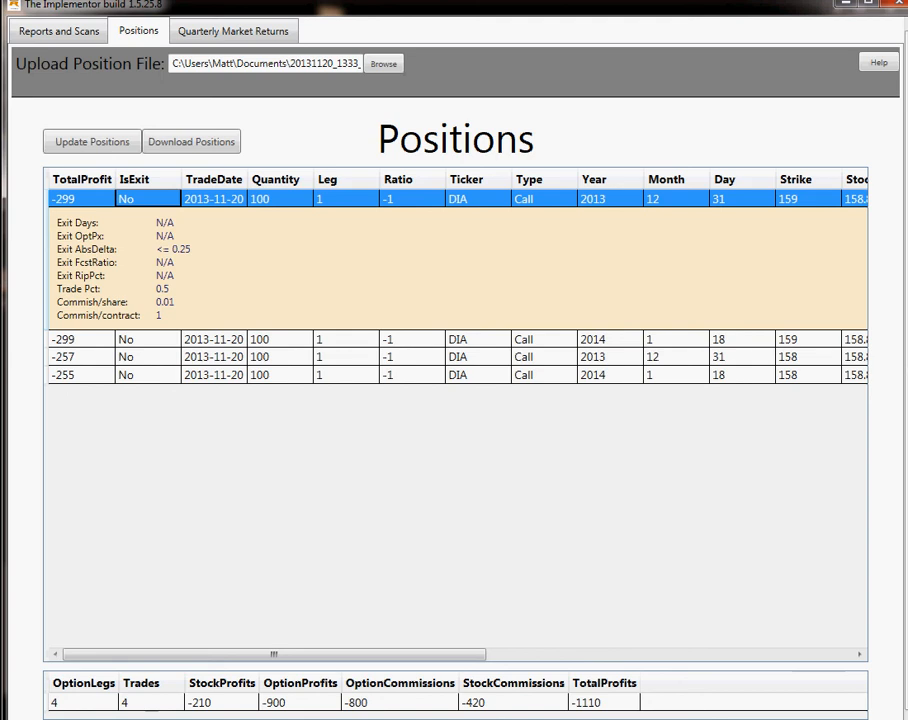
left_click(59, 31)
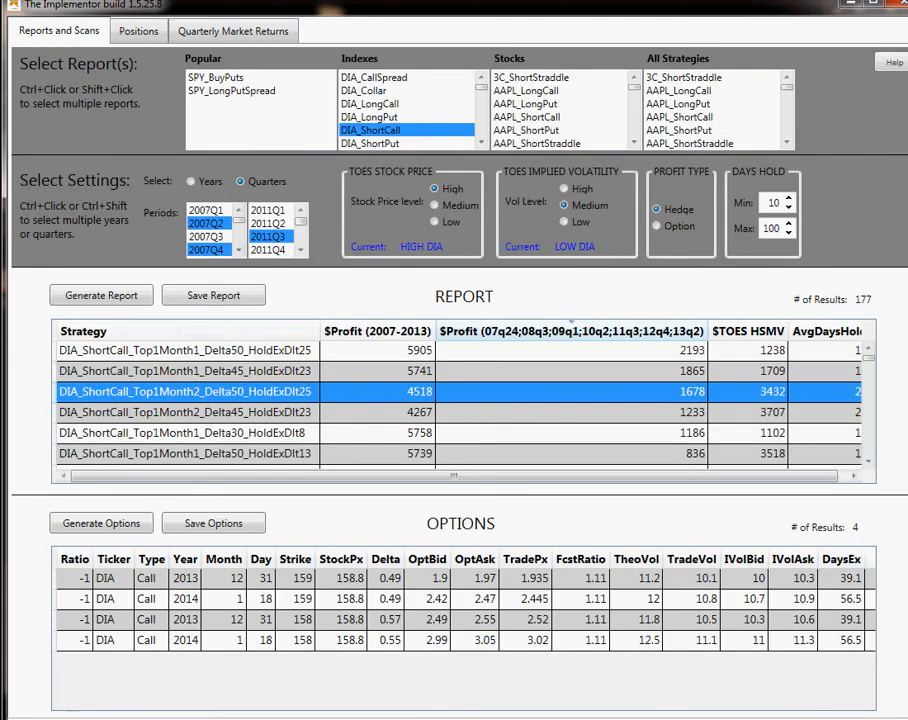